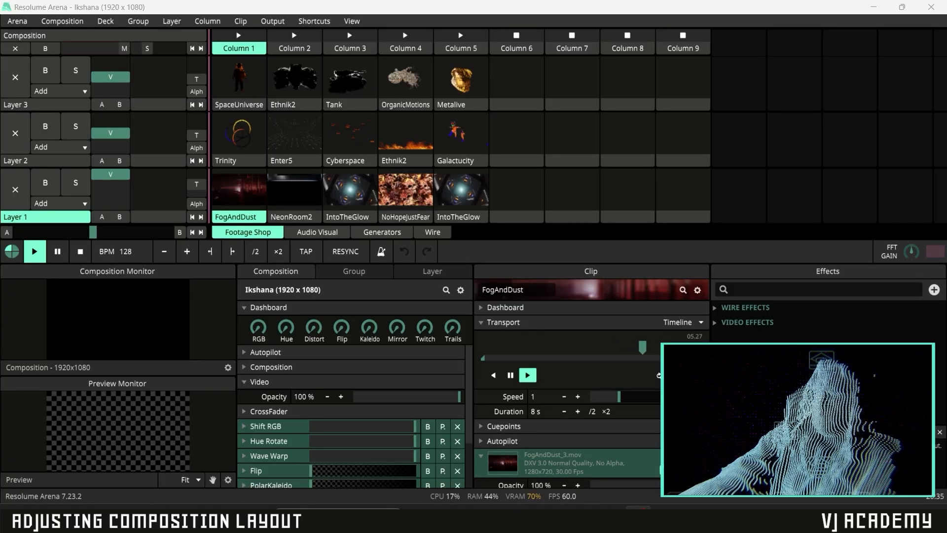
pyautogui.click(355, 22)
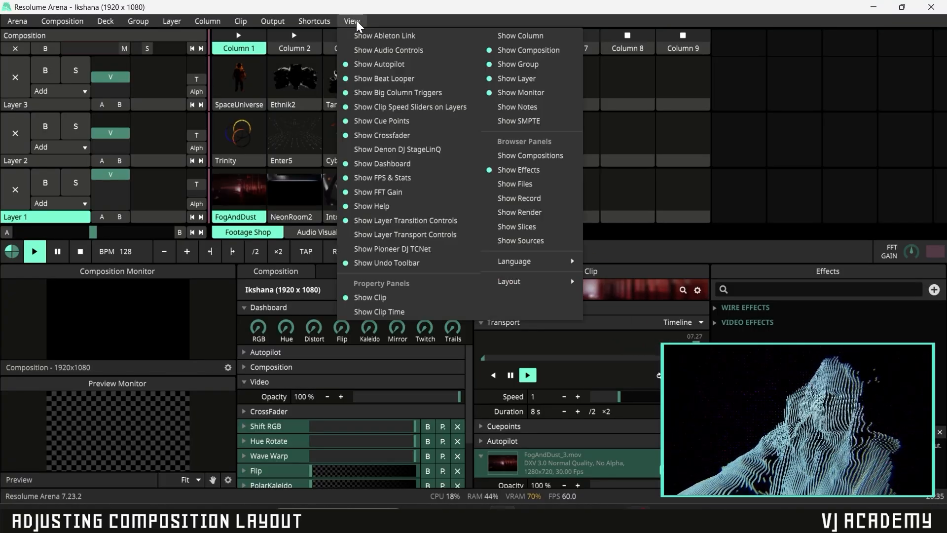
pyautogui.moveTo(519, 284)
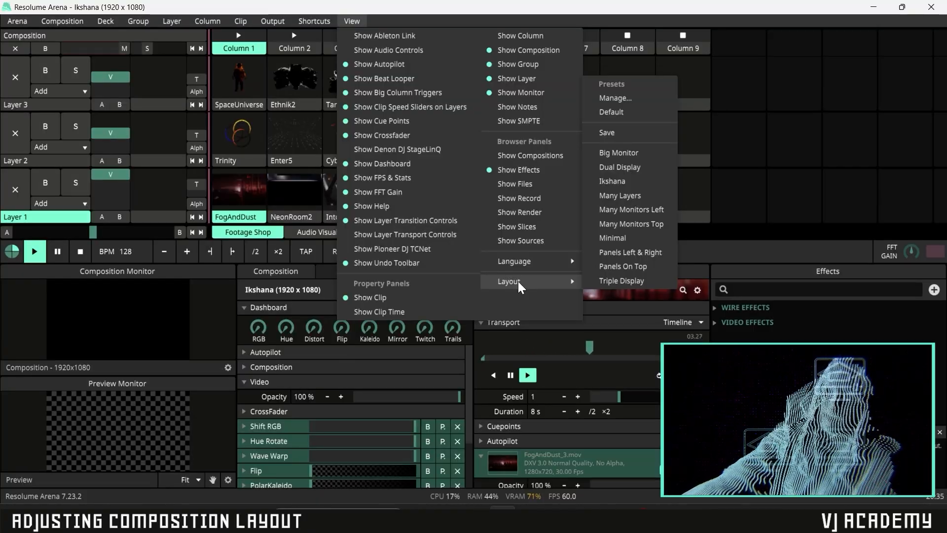
pyautogui.click(609, 132)
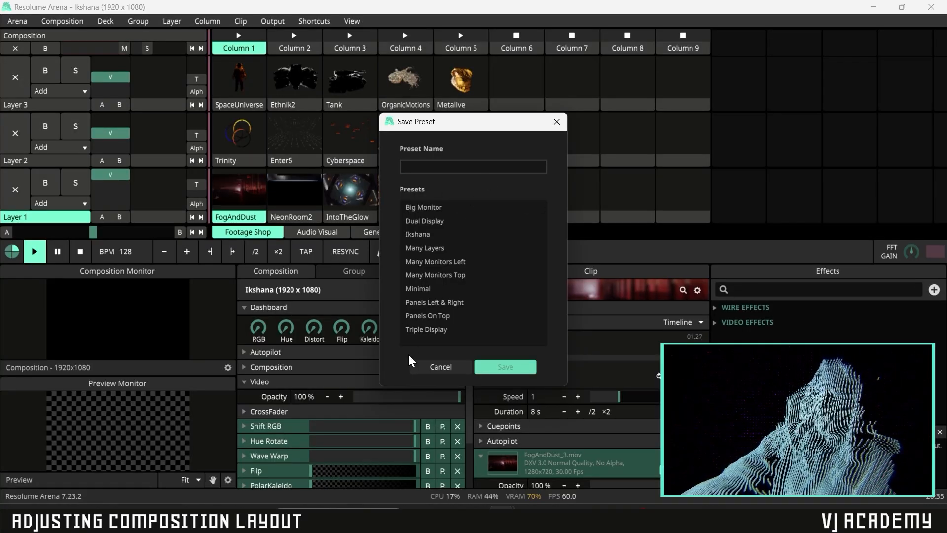
pyautogui.click(440, 367)
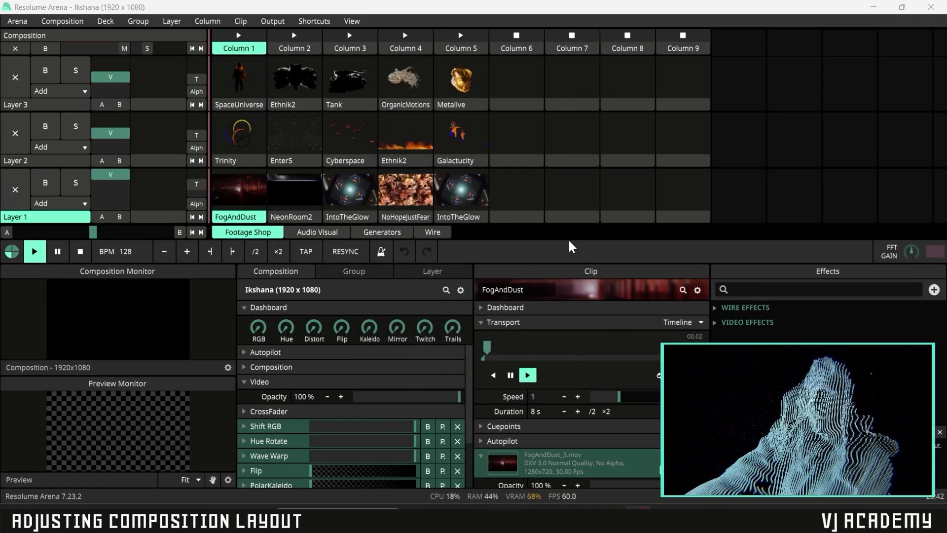
# Step: Try the Big Monitor and Dual Display layout presets, bringing the main window back to the front
pyautogui.click(353, 21)
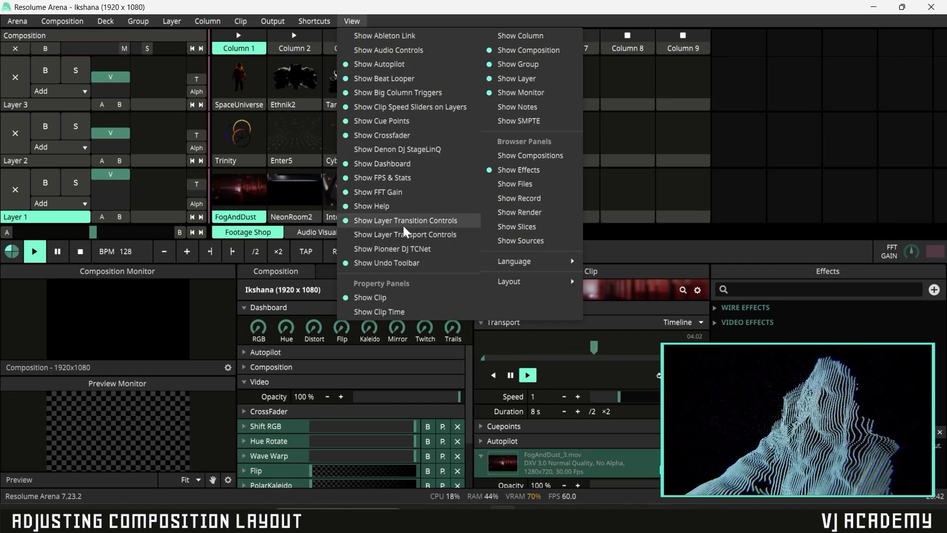
pyautogui.moveTo(523, 285)
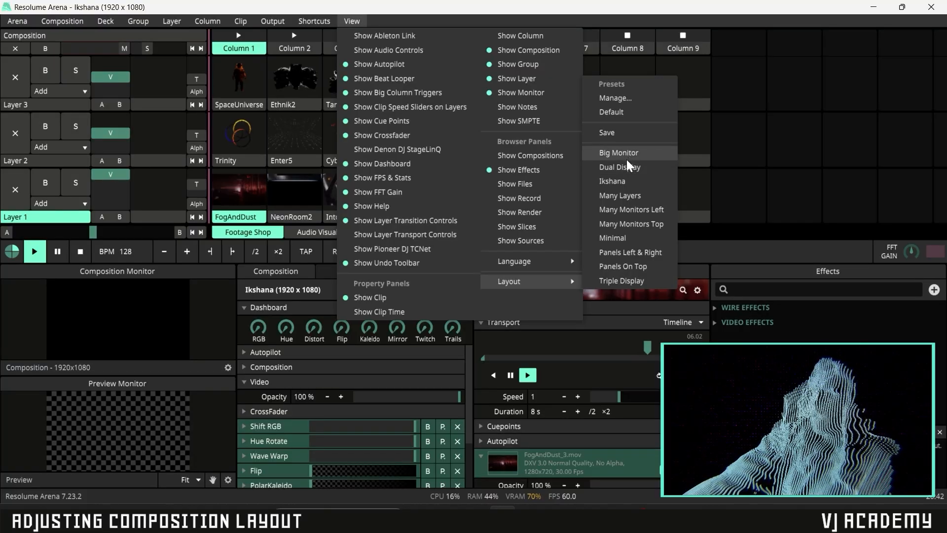
pyautogui.click(641, 154)
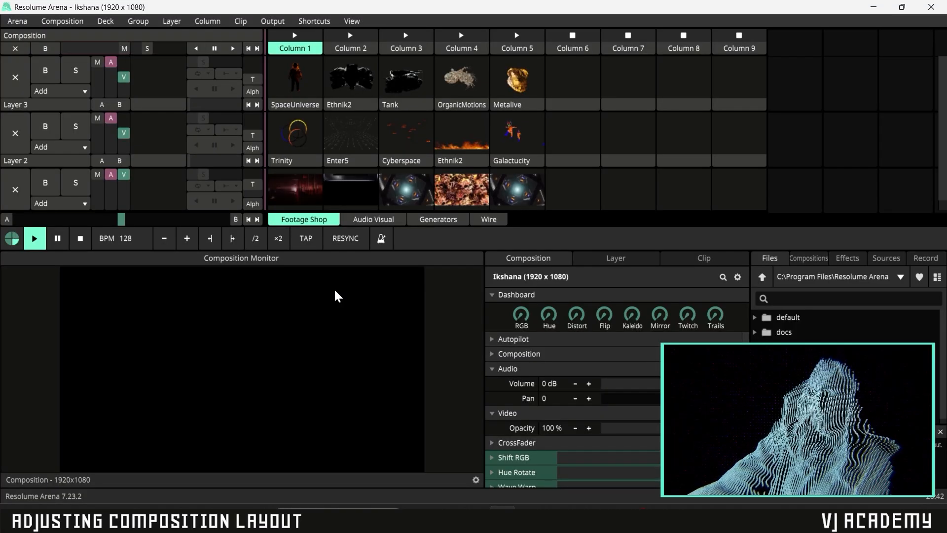
pyautogui.click(352, 22)
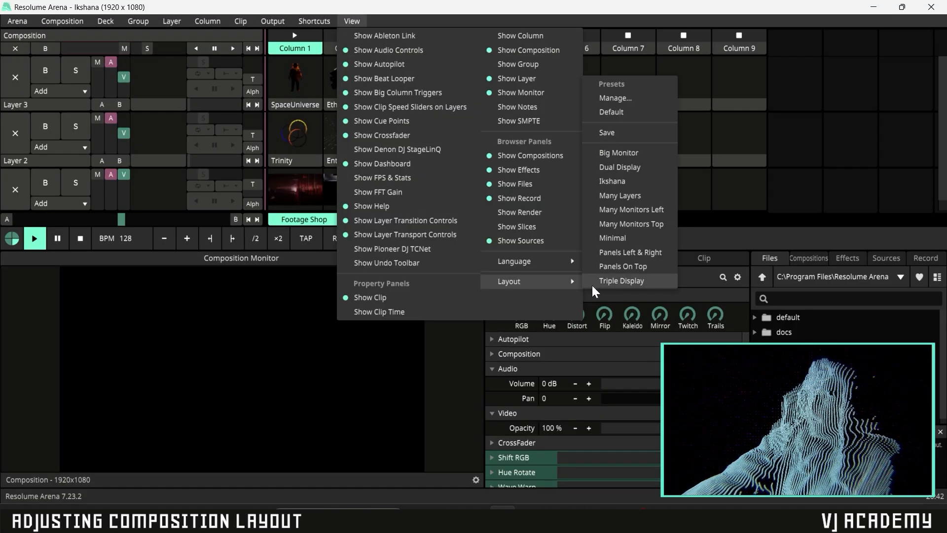
pyautogui.click(620, 167)
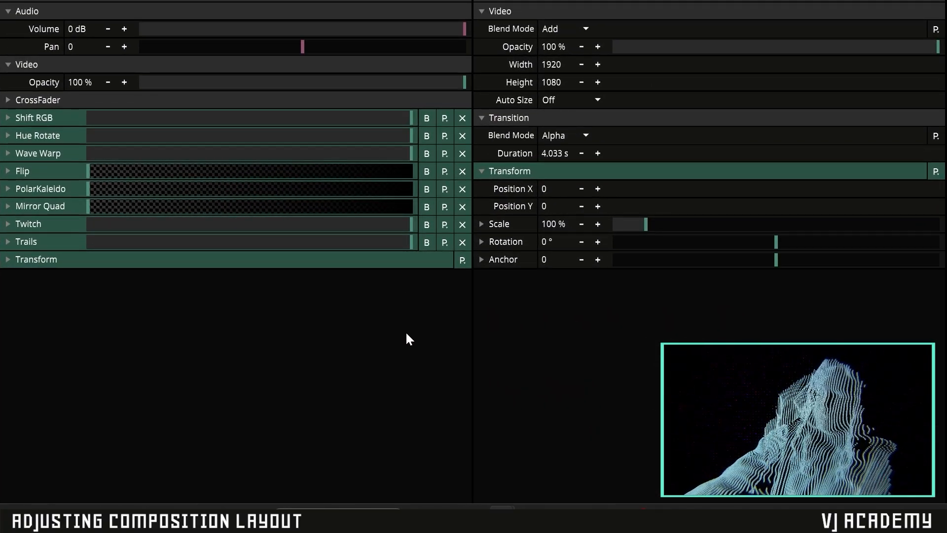
pyautogui.moveTo(501, 513)
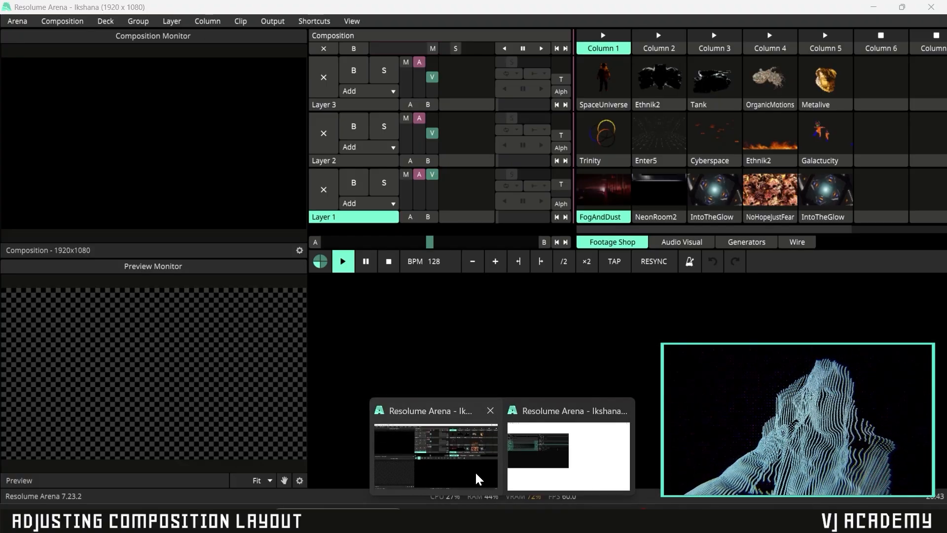
pyautogui.click(477, 478)
# Step: Try the Many Layers and Panels On Top layout presets
pyautogui.click(353, 21)
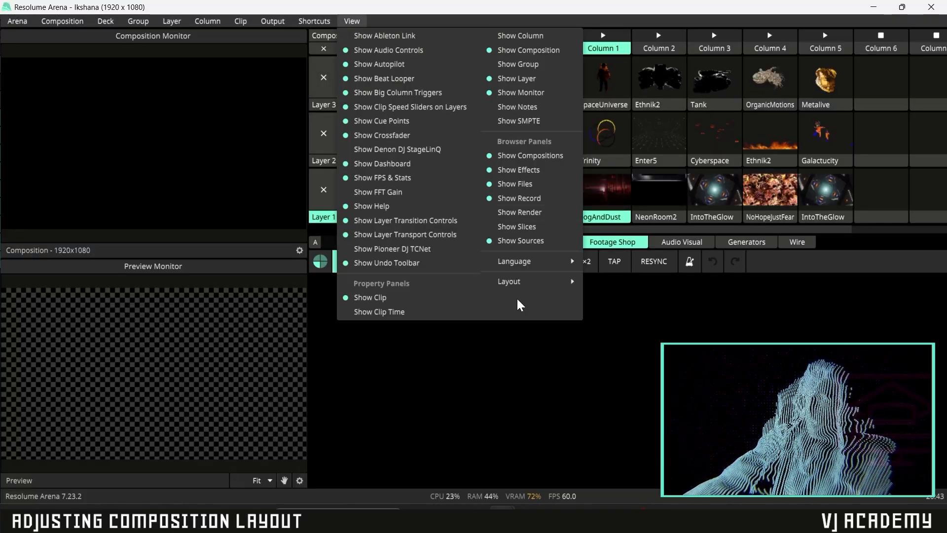
pyautogui.moveTo(562, 281)
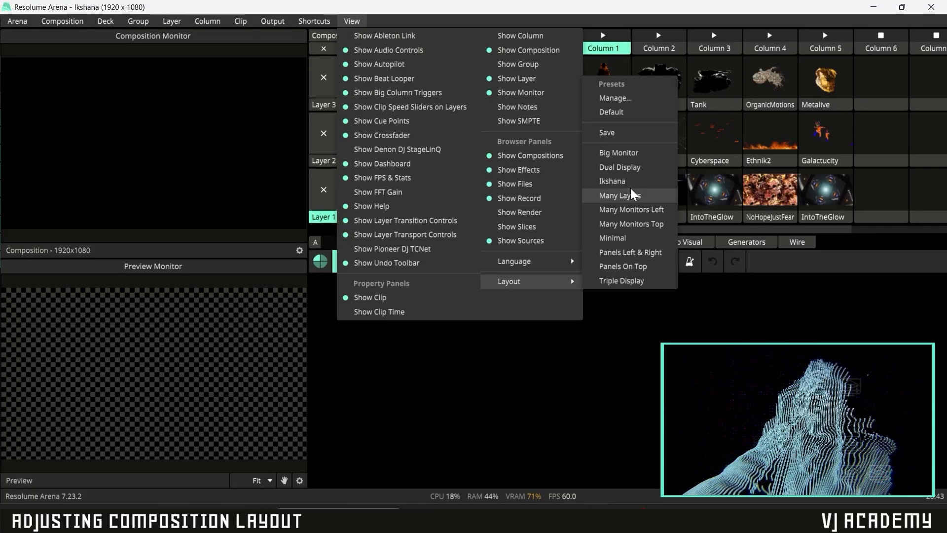
pyautogui.click(634, 195)
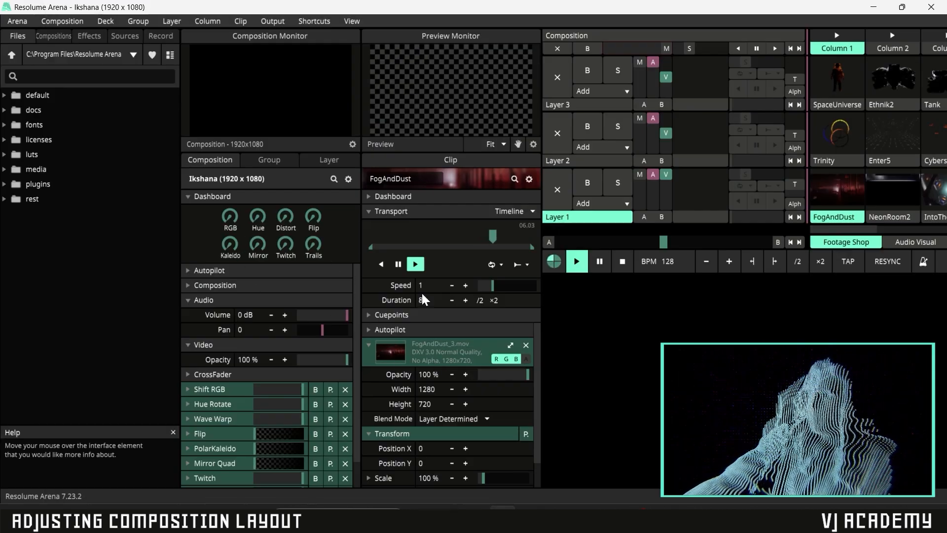
pyautogui.click(353, 21)
pyautogui.moveTo(563, 276)
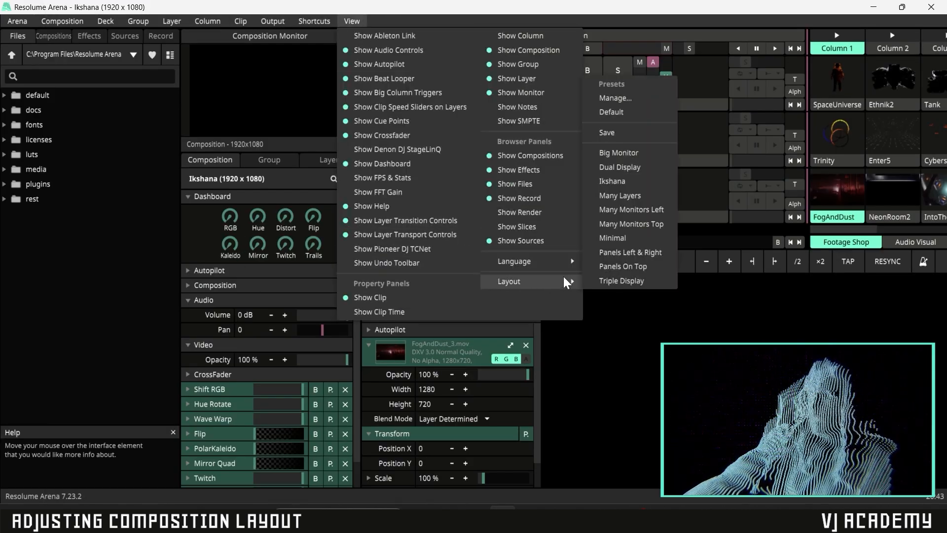
pyautogui.click(612, 268)
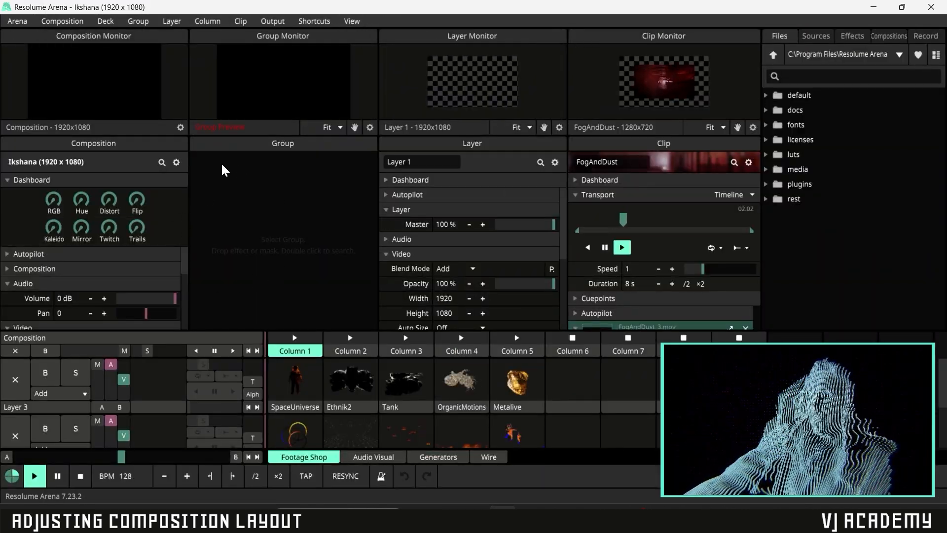
# Step: Apply the saved Ikshana layout preset
pyautogui.click(356, 22)
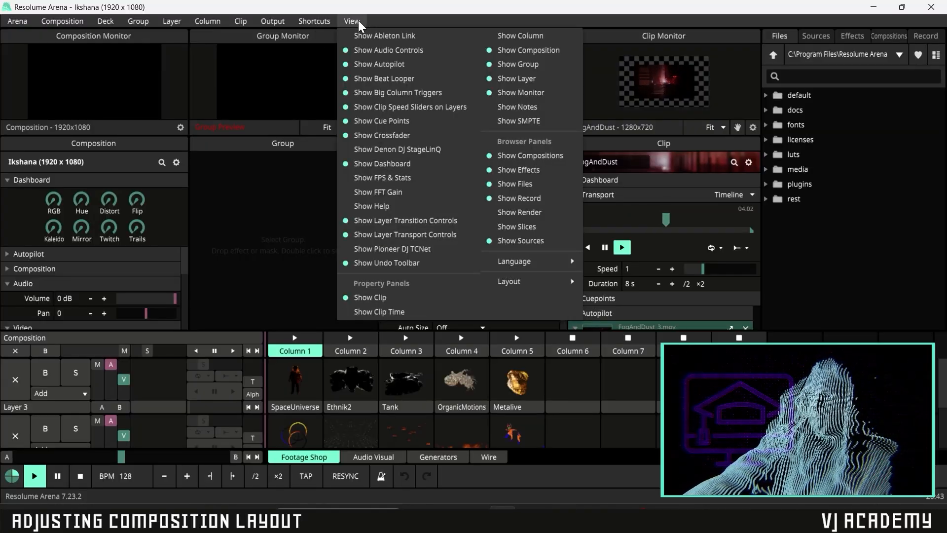
pyautogui.moveTo(562, 285)
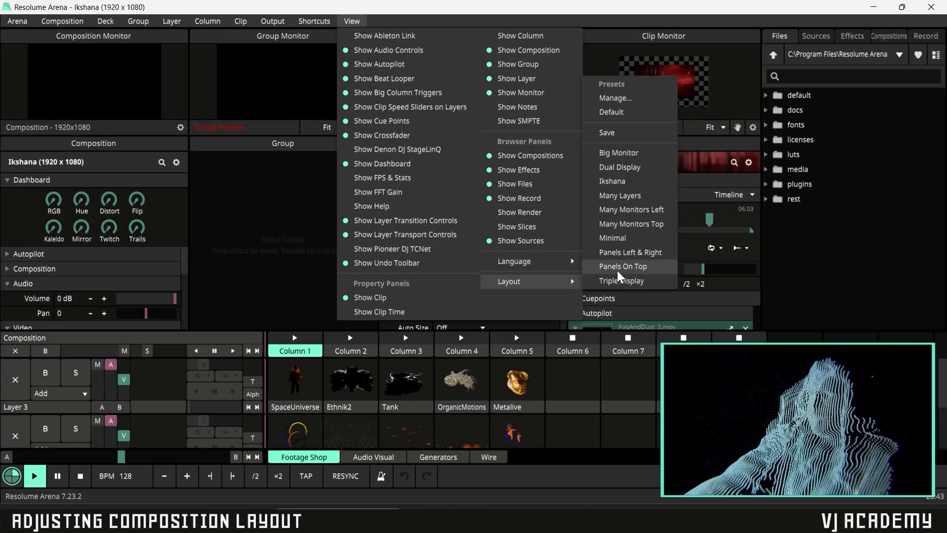
pyautogui.click(617, 183)
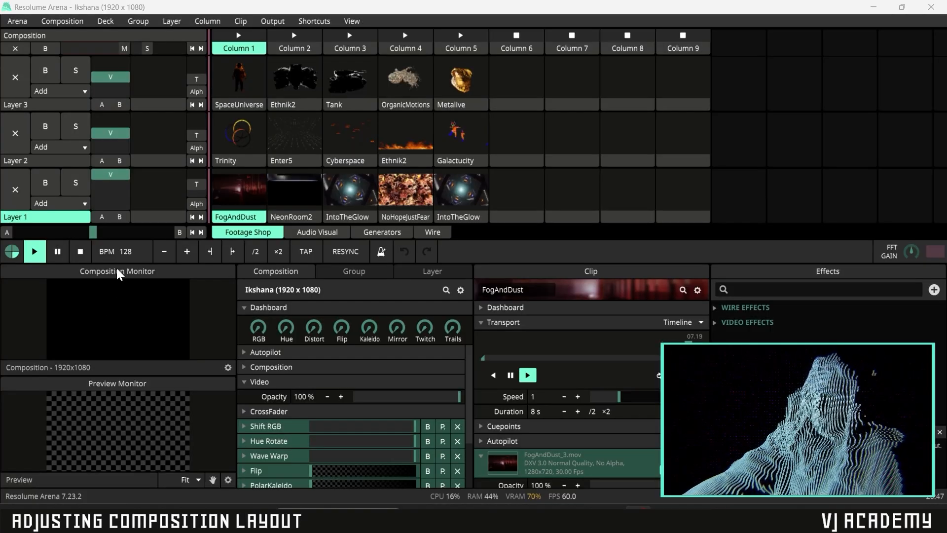
# Step: Dock the Composition Monitor and Preview Monitor together as tabs in a full-width area above the layers
pyautogui.moveTo(116, 274); pyautogui.dragTo(220, 40)
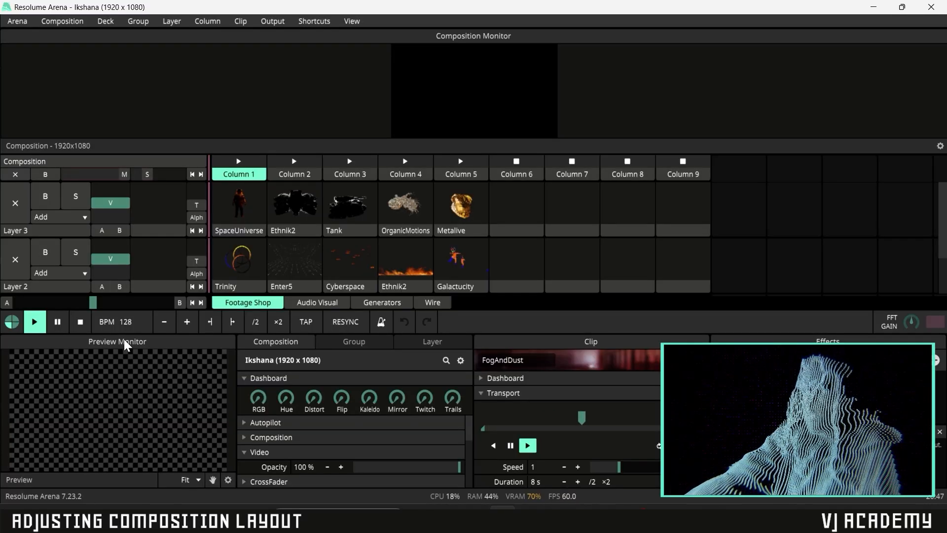
pyautogui.moveTo(121, 350); pyautogui.dragTo(654, 88)
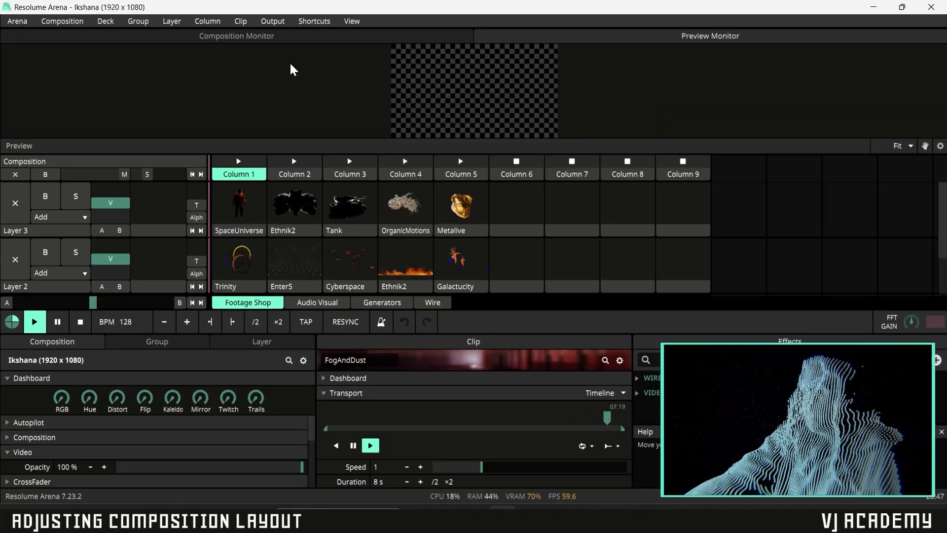
# Step: Compare the Composition Monitor and Preview Monitor by switching repeatedly between their tabbed views
pyautogui.click(180, 94)
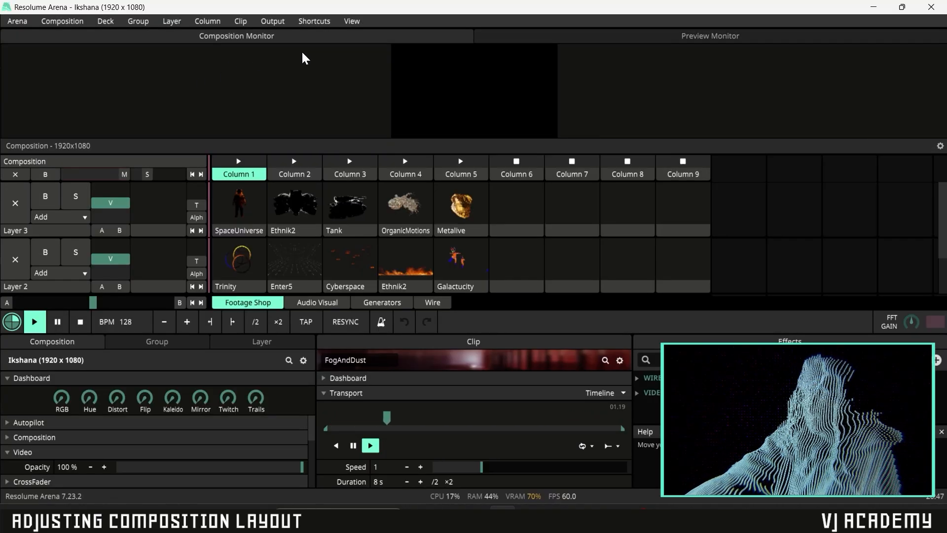
pyautogui.click(595, 39)
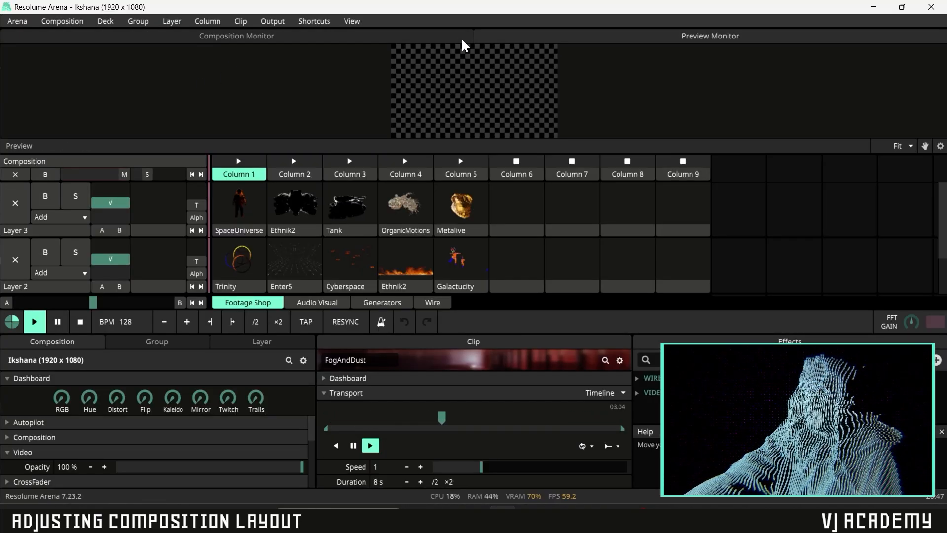
pyautogui.click(414, 38)
pyautogui.click(522, 40)
pyautogui.click(430, 40)
pyautogui.click(535, 36)
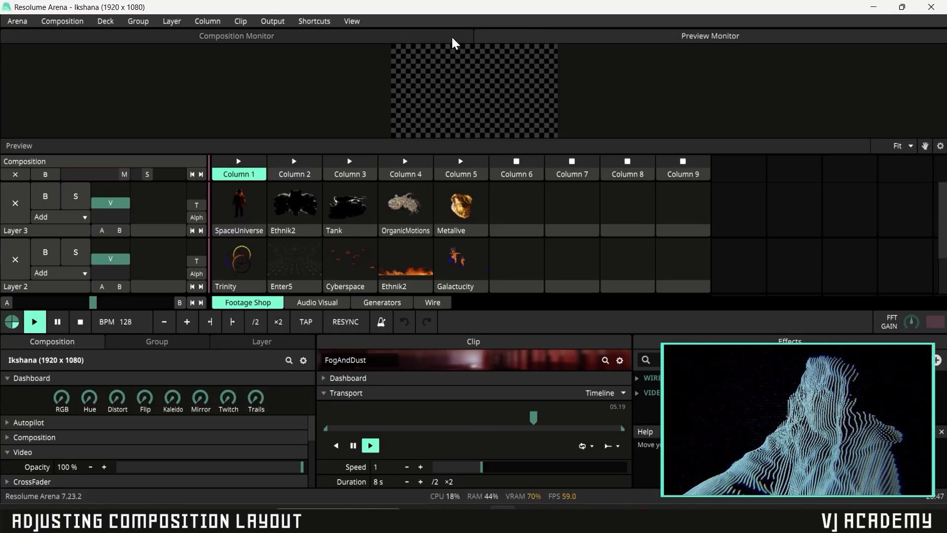
pyautogui.click(452, 40)
pyautogui.click(508, 35)
pyautogui.click(454, 41)
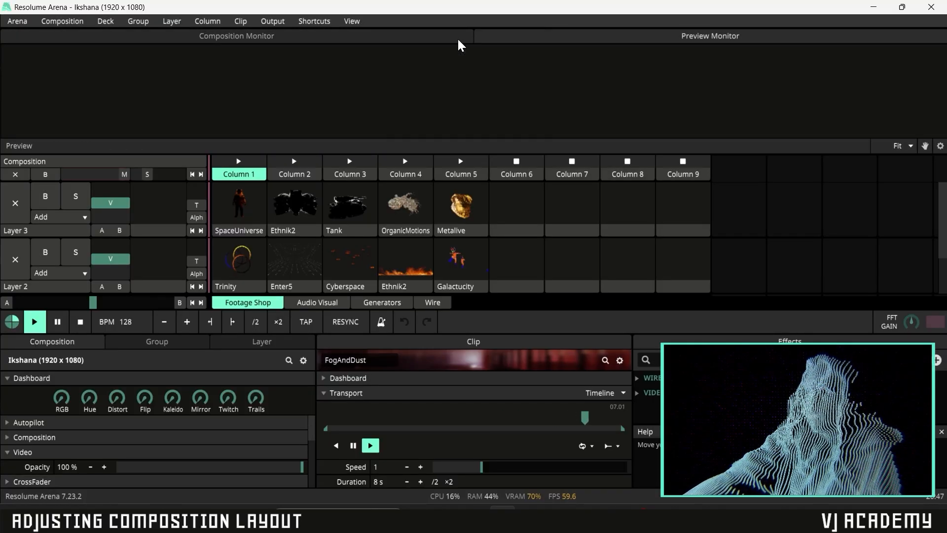
pyautogui.click(545, 42)
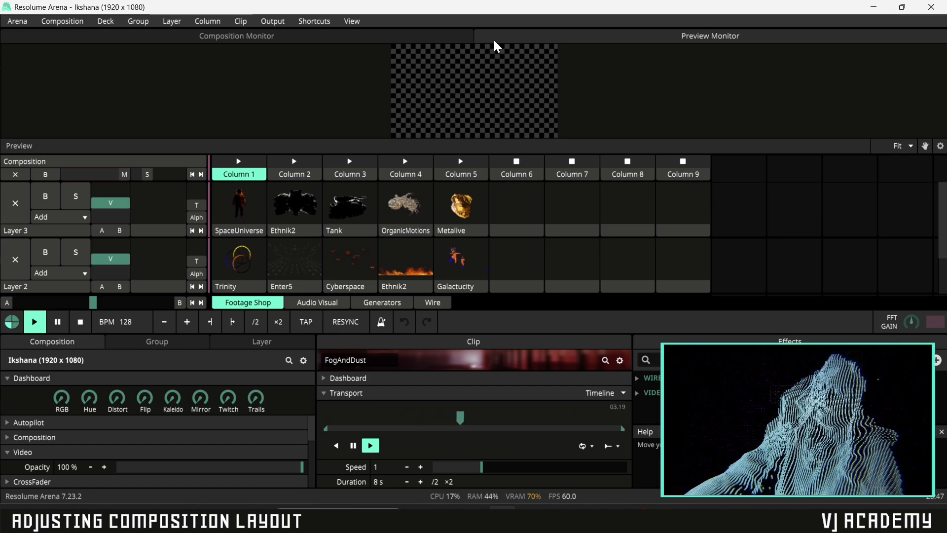
# Step: Dock the Preview Monitor side by side with the Composition Monitor, to its right, and enlarge the monitor area's height
pyautogui.moveTo(495, 40); pyautogui.dragTo(946, 91)
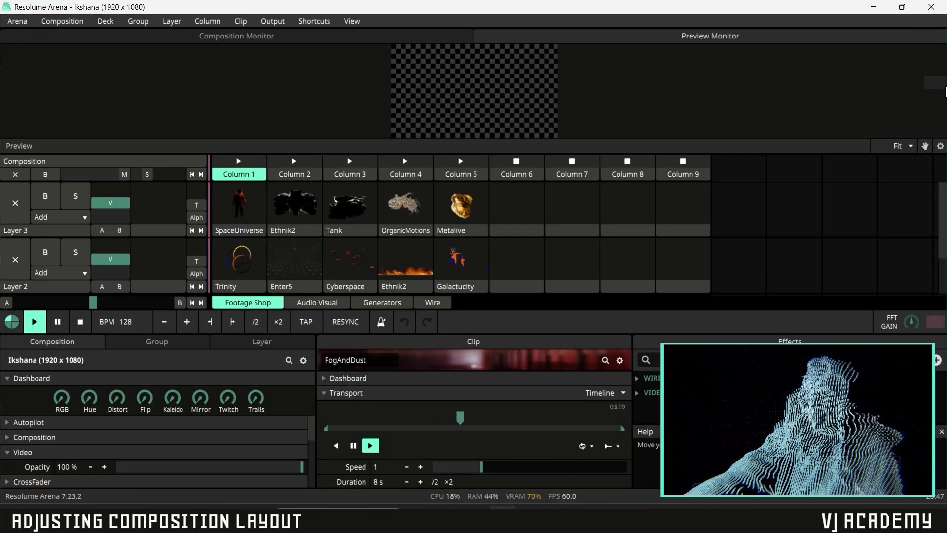
pyautogui.moveTo(945, 94); pyautogui.dragTo(940, 96)
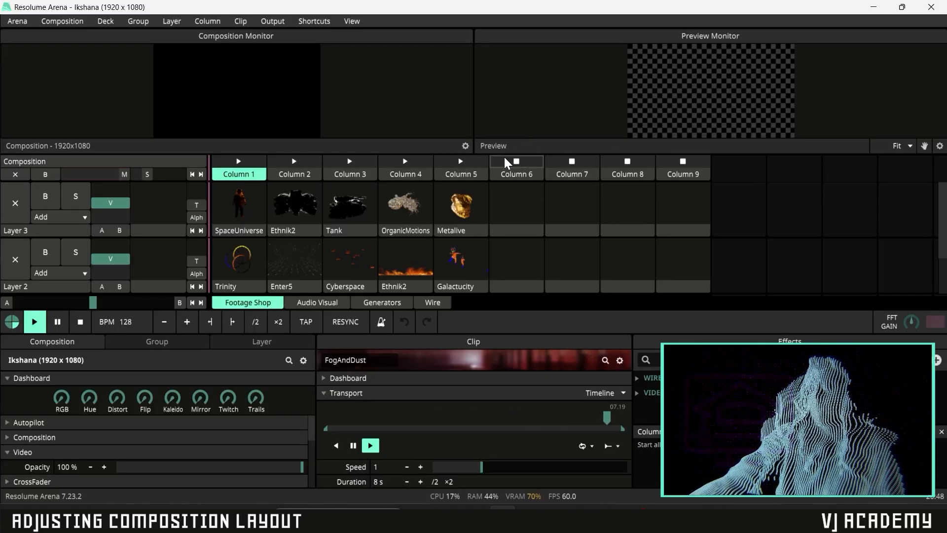
pyautogui.moveTo(510, 142); pyautogui.dragTo(518, 286)
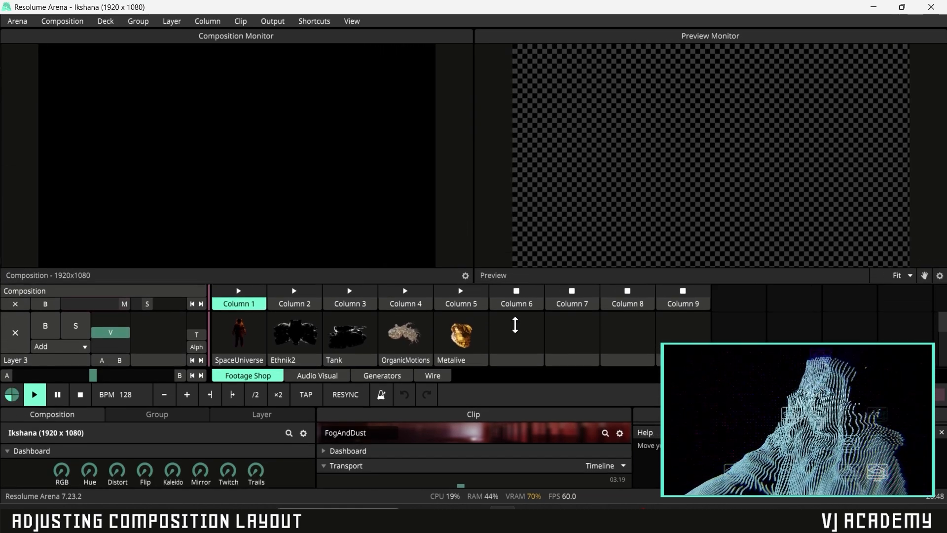
pyautogui.moveTo(515, 324); pyautogui.dragTo(567, 279)
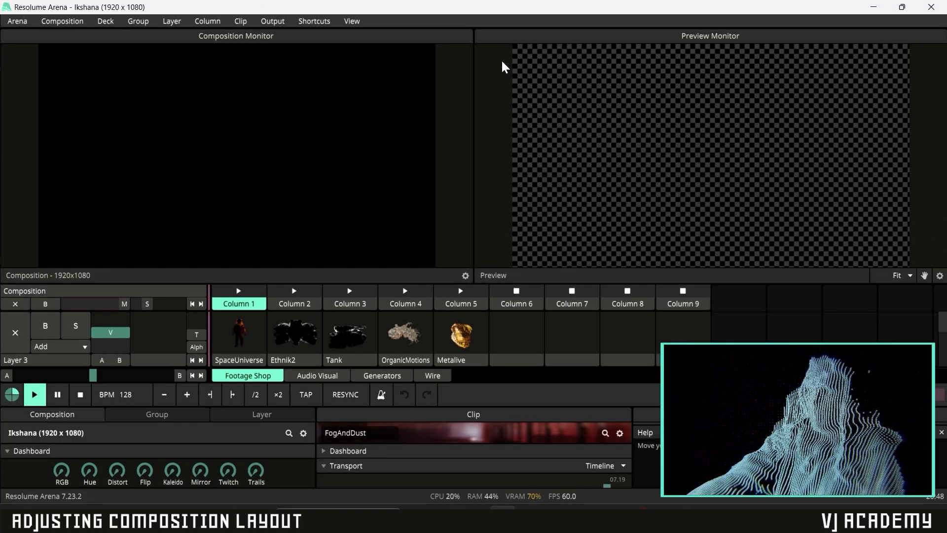
# Step: Play the FogAndDust clip on Layer 1
pyautogui.scroll(2, 336, 345)
pyautogui.click(254, 355)
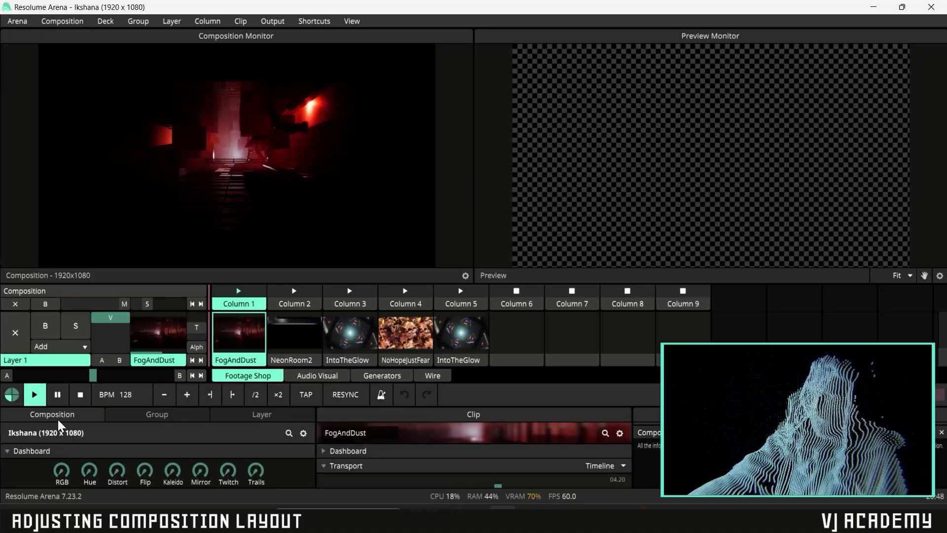
# Step: Dock the Composition, Group and Layer panels together as tabs in a column to the right of the Preview Monitor
pyautogui.moveTo(55, 415); pyautogui.dragTo(945, 243)
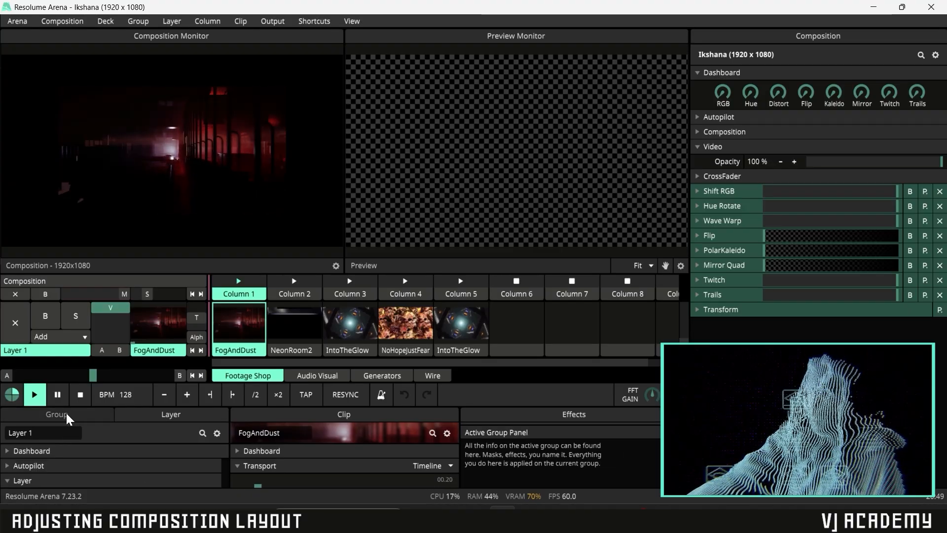
pyautogui.moveTo(66, 419); pyautogui.dragTo(642, 377)
pyautogui.moveTo(799, 209); pyautogui.dragTo(804, 94)
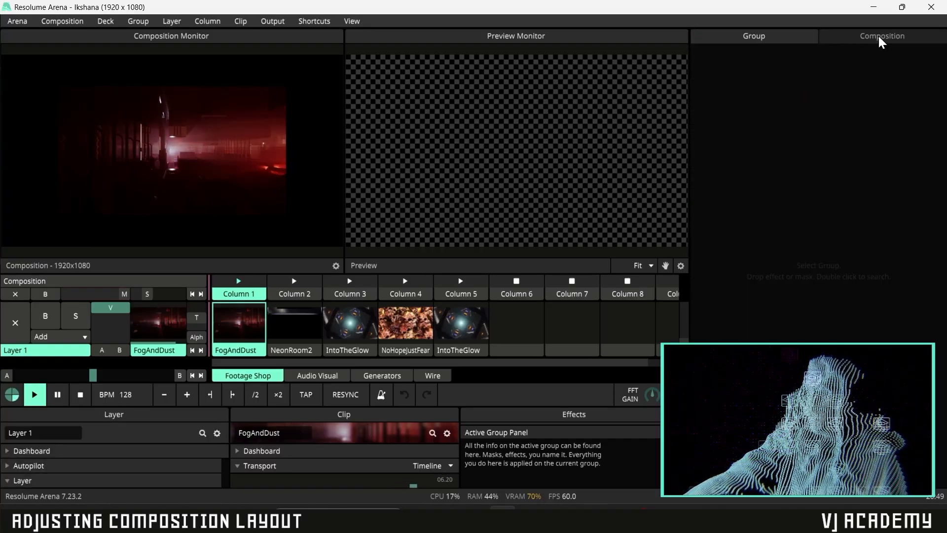
pyautogui.moveTo(140, 423); pyautogui.dragTo(823, 143)
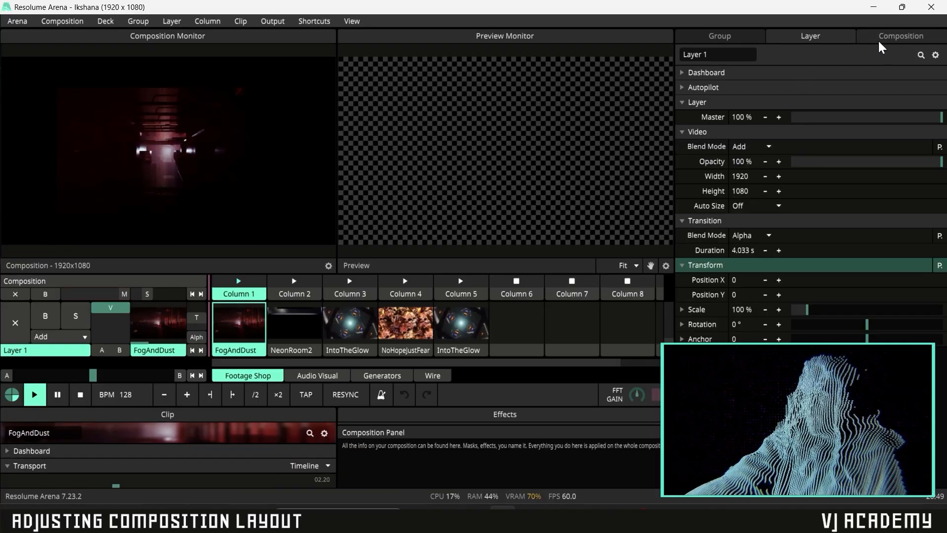
# Step: Reorder the docked property panels so that Composition comes first, before Group and Layer
pyautogui.moveTo(886, 40)
pyautogui.mouseDown()
pyautogui.moveTo(740, 40)
pyautogui.moveTo(751, 71)
pyautogui.moveTo(737, 74)
pyautogui.moveTo(838, 96)
pyautogui.moveTo(875, 51)
pyautogui.mouseUp()
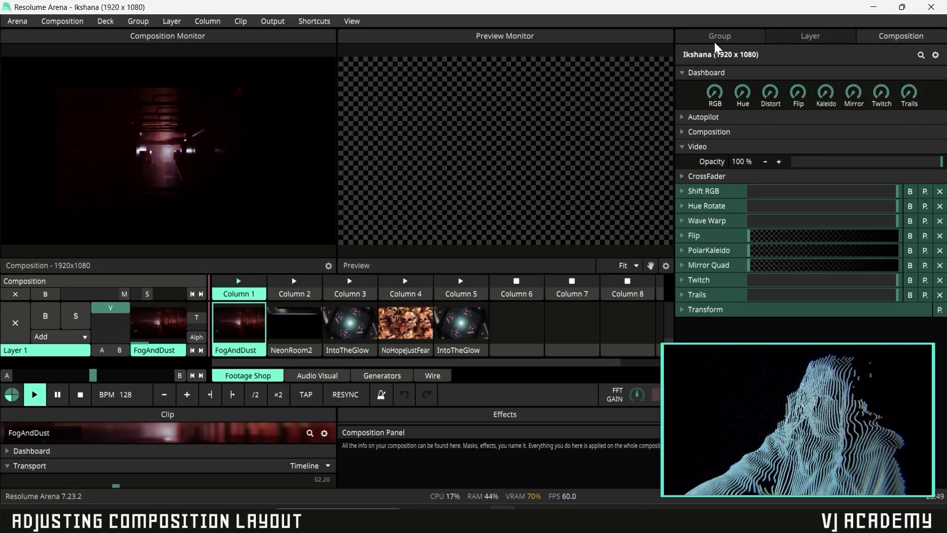
pyautogui.moveTo(893, 36); pyautogui.dragTo(746, 114)
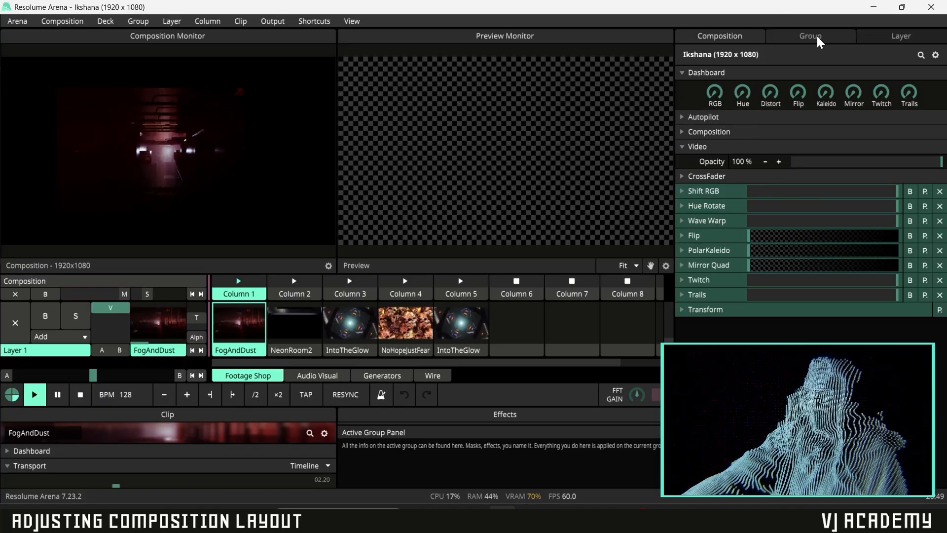
# Step: Switch through the Layer, Group and Composition panels to examine their properties, ending on Composition
pyautogui.click(914, 40)
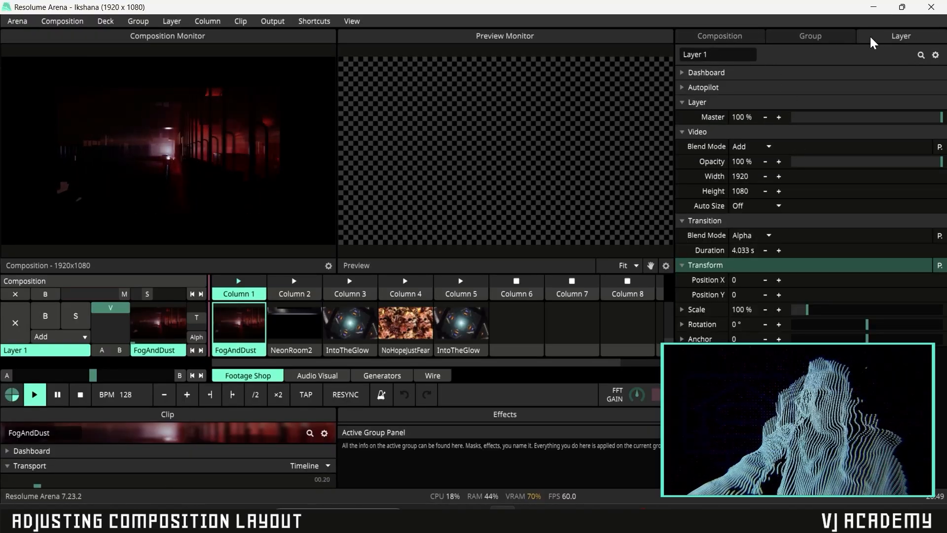
pyautogui.click(744, 41)
pyautogui.click(809, 40)
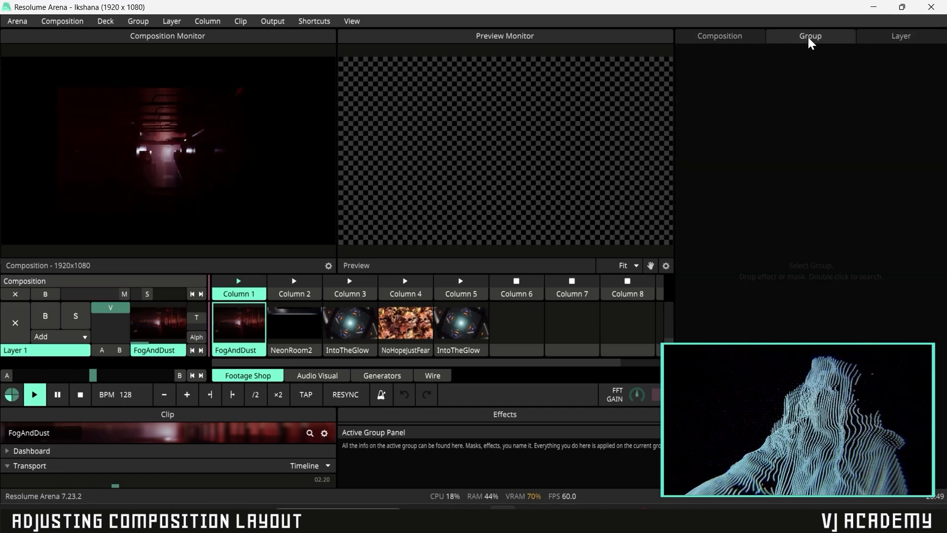
pyautogui.click(919, 41)
pyautogui.click(747, 39)
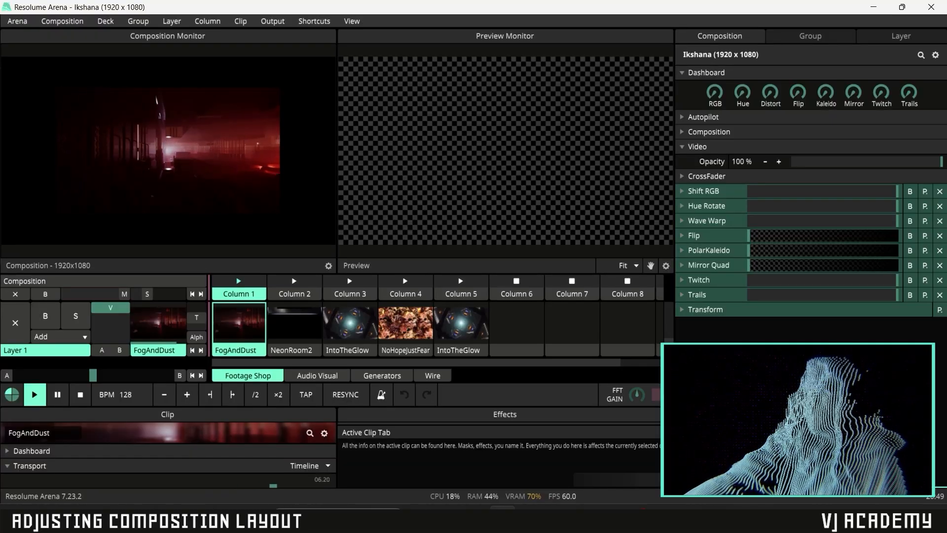
# Step: Dock the Clip panel beneath the tabbed Composition, Group and Layer panels, and switch through those tabs to check the arrangement
pyautogui.moveTo(741, 479); pyautogui.dragTo(743, 479)
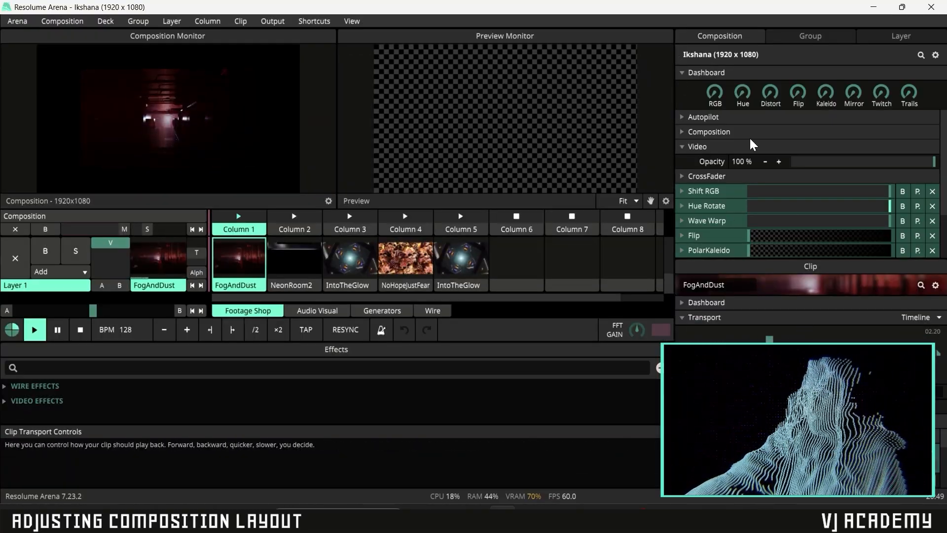
pyautogui.click(803, 39)
pyautogui.click(744, 37)
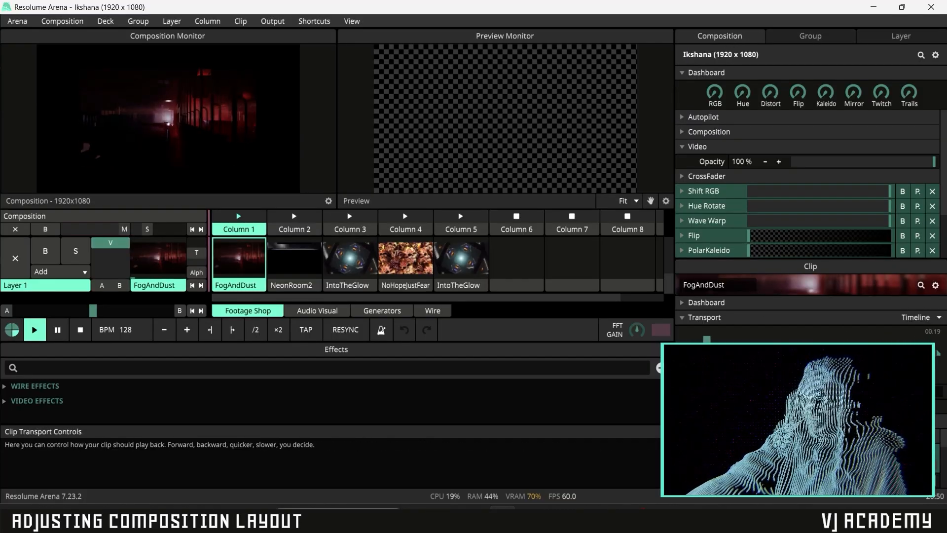
pyautogui.click(806, 39)
pyautogui.click(720, 42)
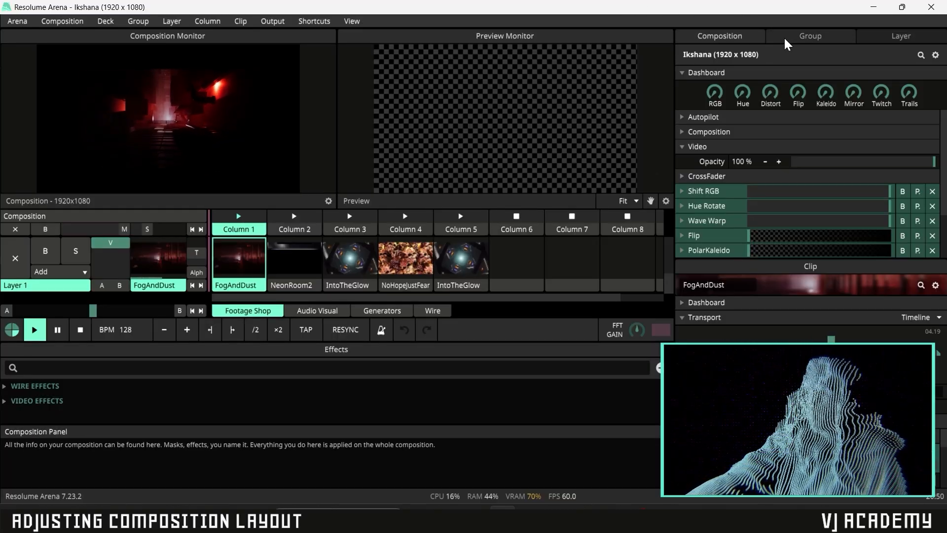
pyautogui.click(891, 40)
pyautogui.click(744, 38)
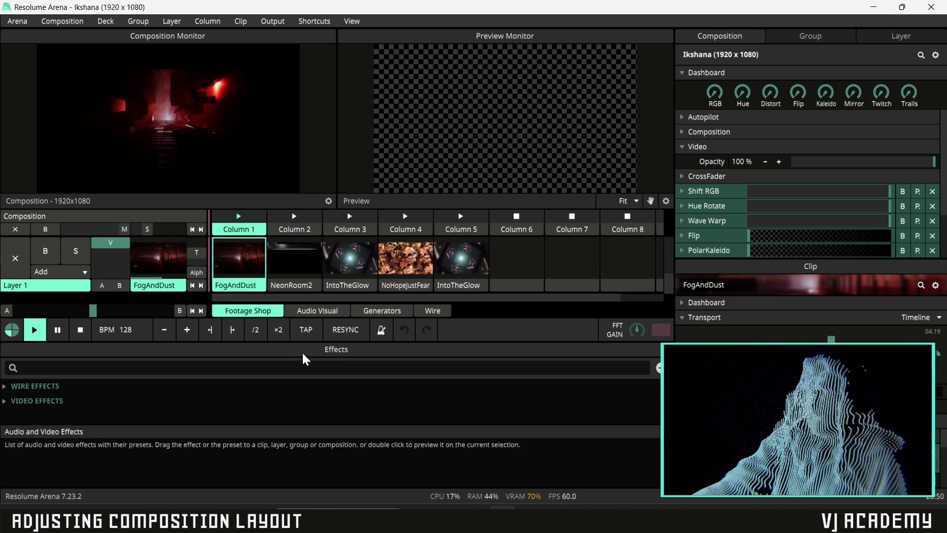
# Step: Dock the Effects panel as the last tab after Composition, Group and Layer, and bring the Composition panel back to the front
pyautogui.moveTo(306, 353); pyautogui.dragTo(826, 89)
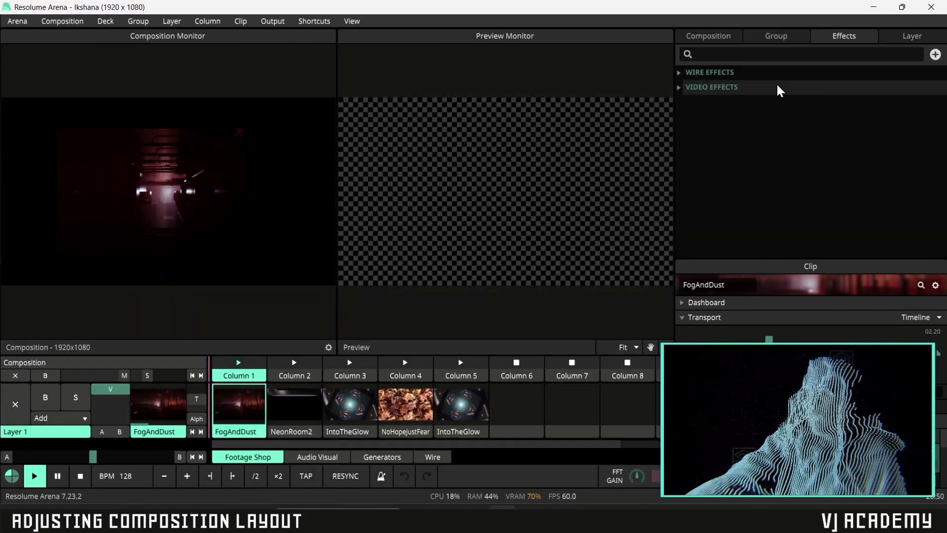
pyautogui.moveTo(859, 33); pyautogui.dragTo(901, 113)
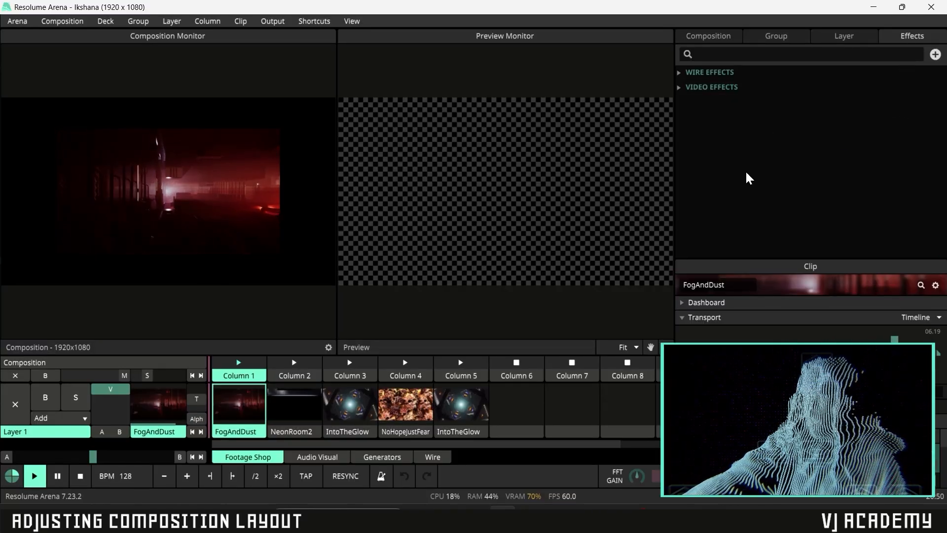
pyautogui.click(725, 36)
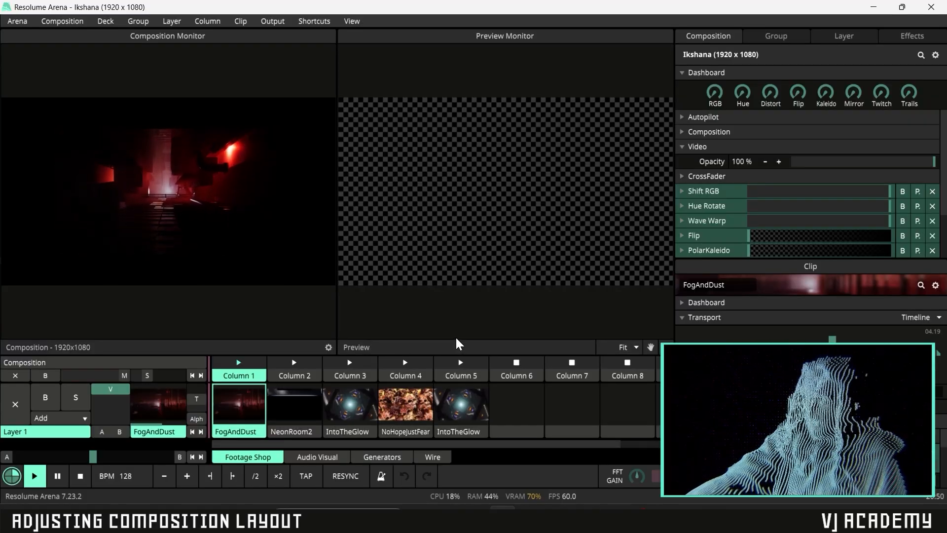
# Step: Reduce the height of the monitor area so that Layers 1 to 3 fit fully in the clip grid below
pyautogui.moveTo(441, 351); pyautogui.dragTo(498, 245)
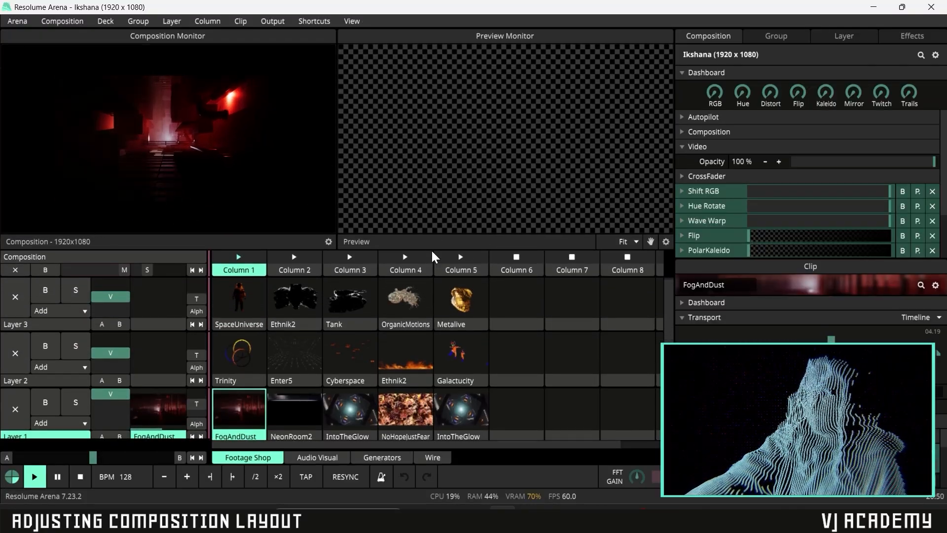
pyautogui.moveTo(432, 250); pyautogui.dragTo(437, 282)
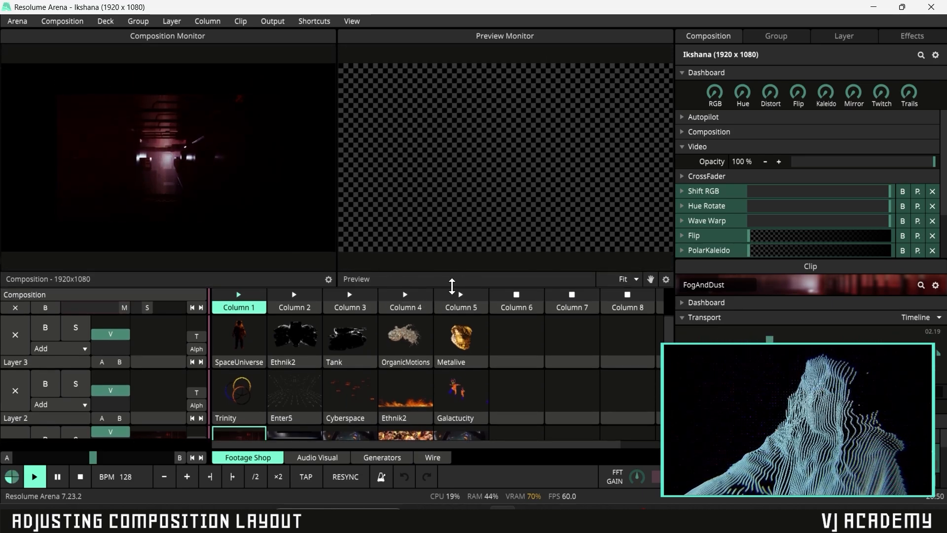
pyautogui.moveTo(455, 279); pyautogui.dragTo(478, 245)
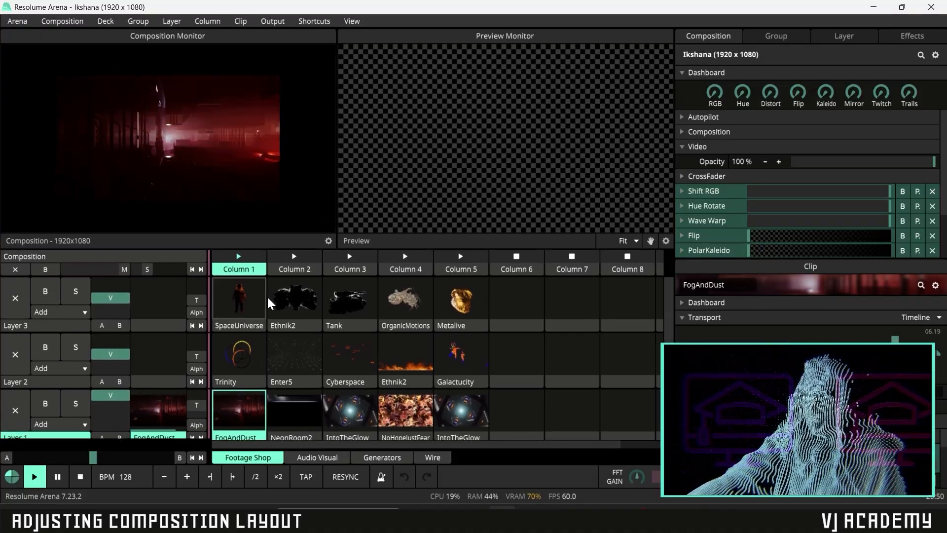
pyautogui.scroll(-1, 271, 308)
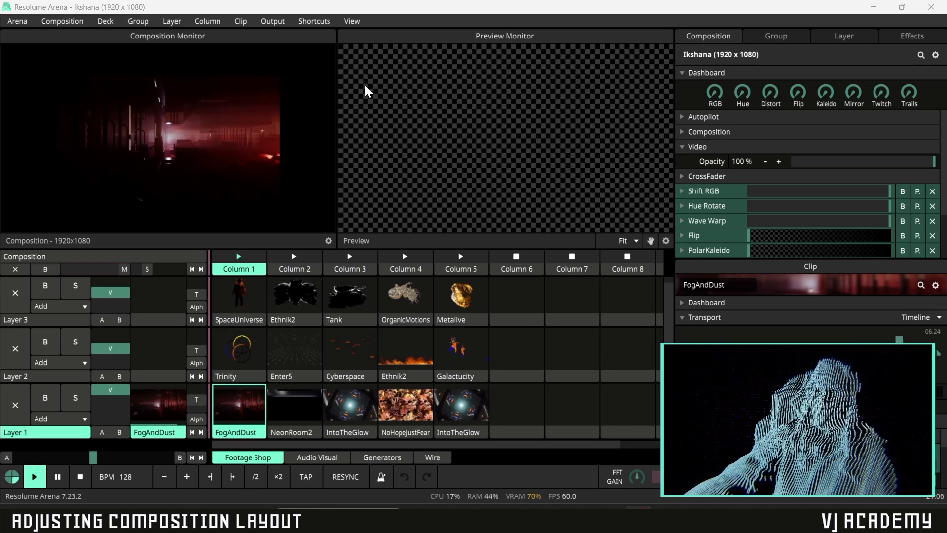
# Step: Look at the layout presets and the option for saving the current layout, and close the list without choosing anything
pyautogui.click(352, 21)
pyautogui.moveTo(520, 285)
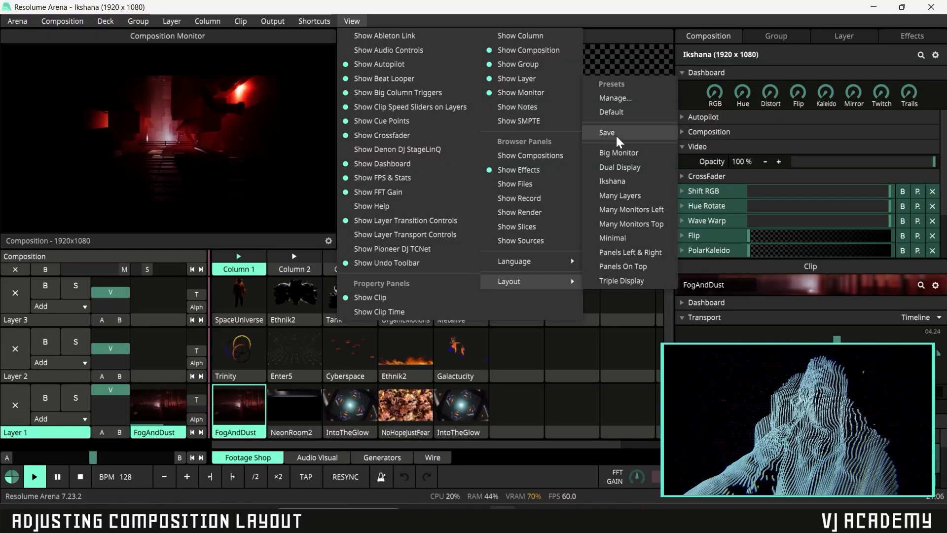
pyautogui.click(581, 13)
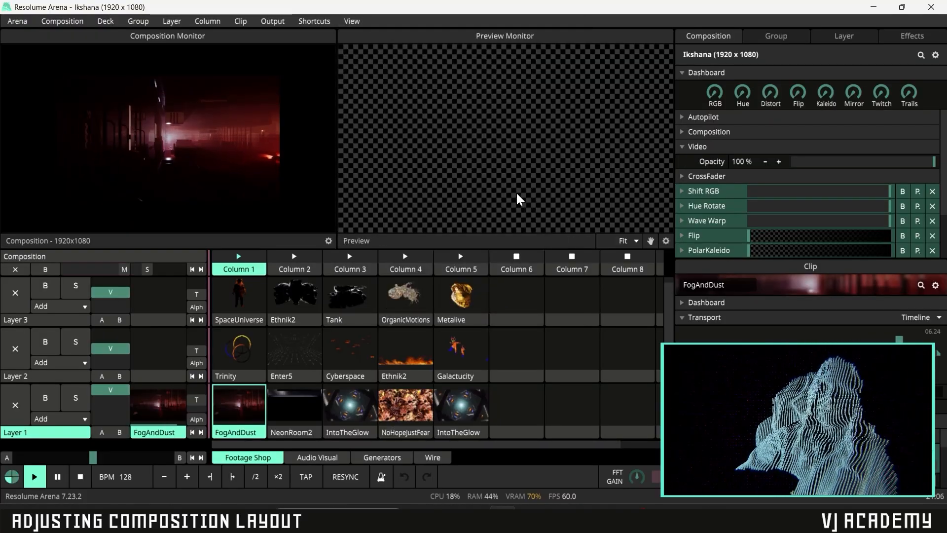